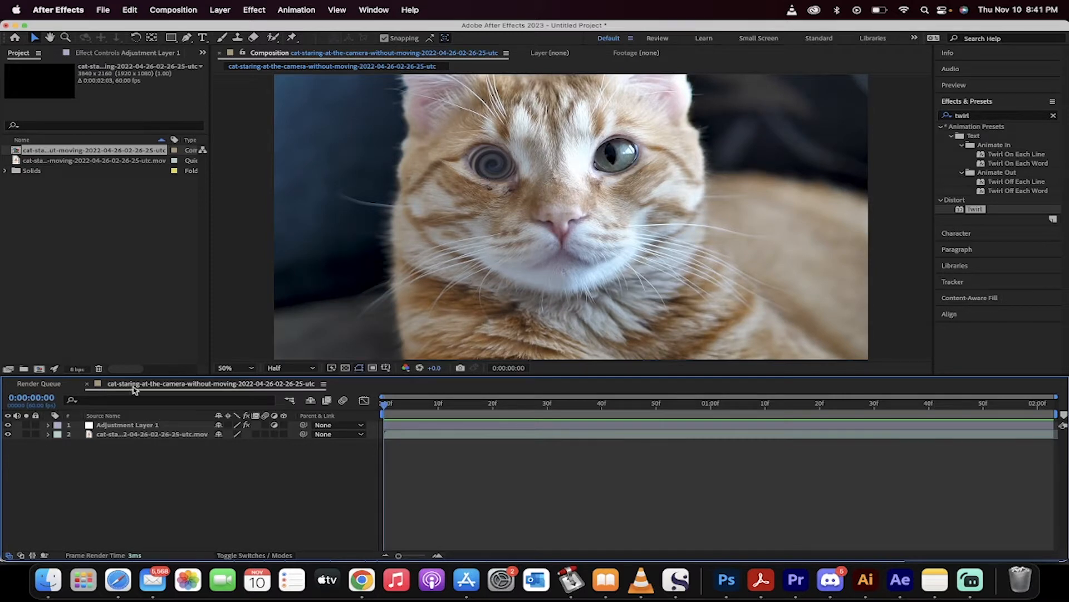
# Delete the existing adjustment layer from the composition.
pyautogui.click(119, 427)
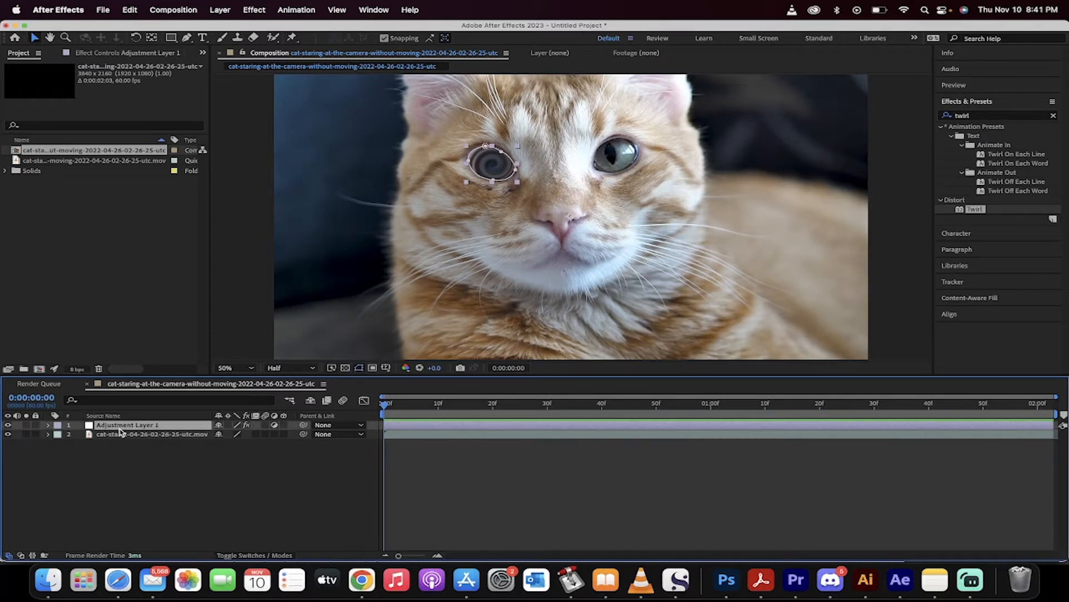
pyautogui.press('Delete')
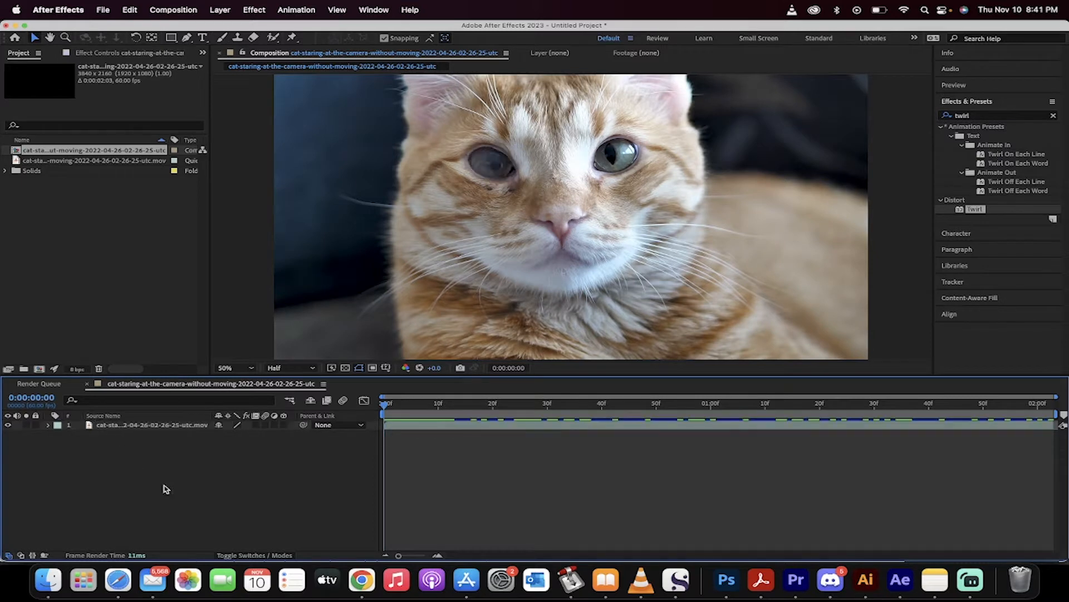
pyautogui.click(142, 417)
pyautogui.moveTo(392, 407); pyautogui.dragTo(367, 401)
# Add a new adjustment layer above the cat footage.
pyautogui.click(220, 10)
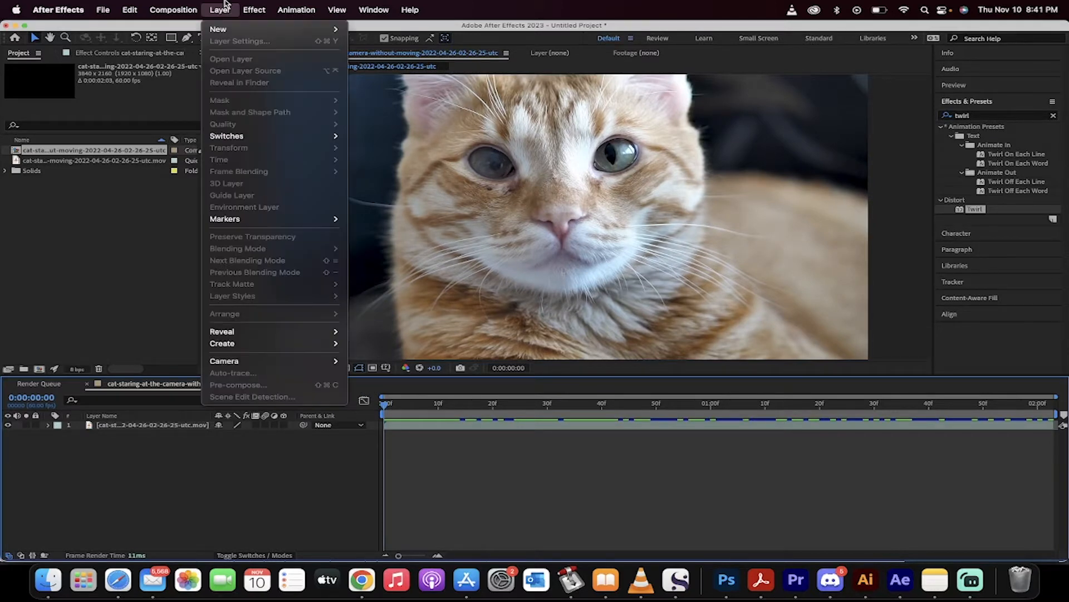
pyautogui.moveTo(237, 27)
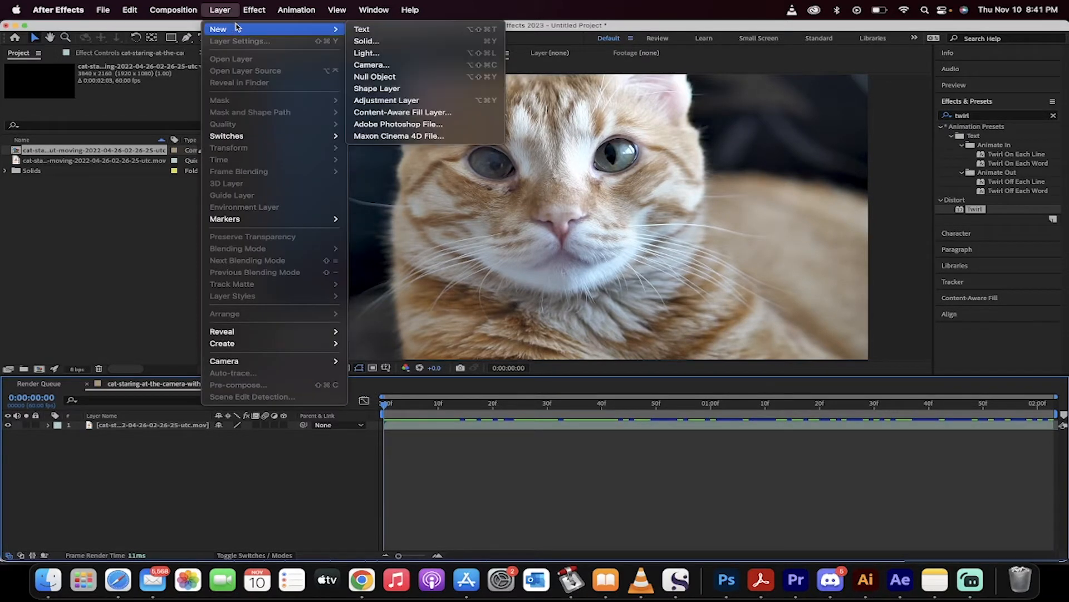
pyautogui.click(399, 102)
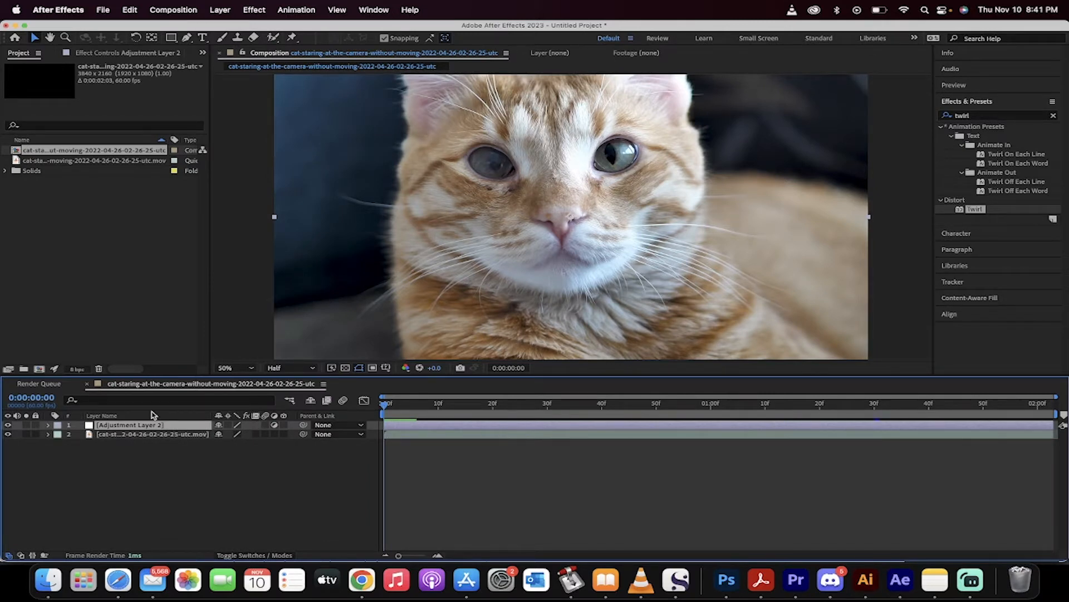
# Draw a closed mask around the cat's eye on the left with the Pen tool on the adjustment layer.
pyautogui.click(188, 39)
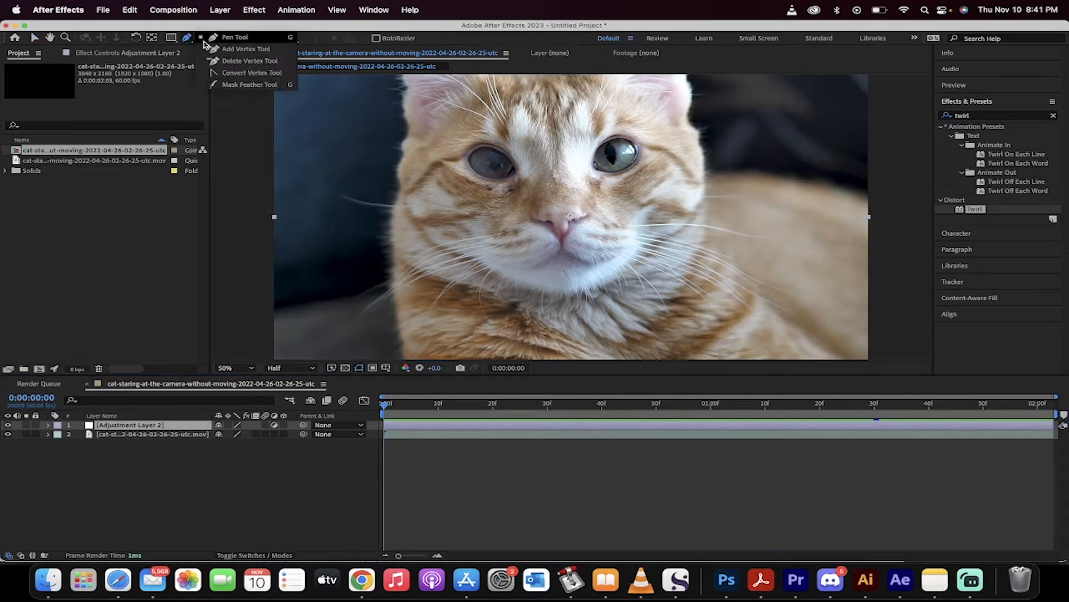
pyautogui.click(218, 41)
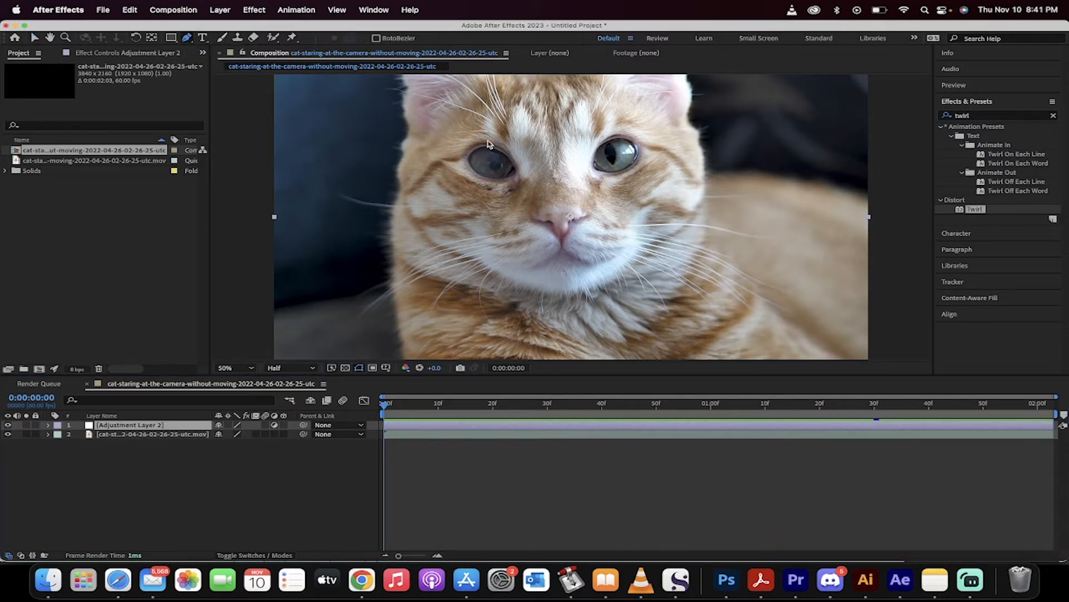
pyautogui.scroll(1, 489, 144)
pyautogui.press('space')
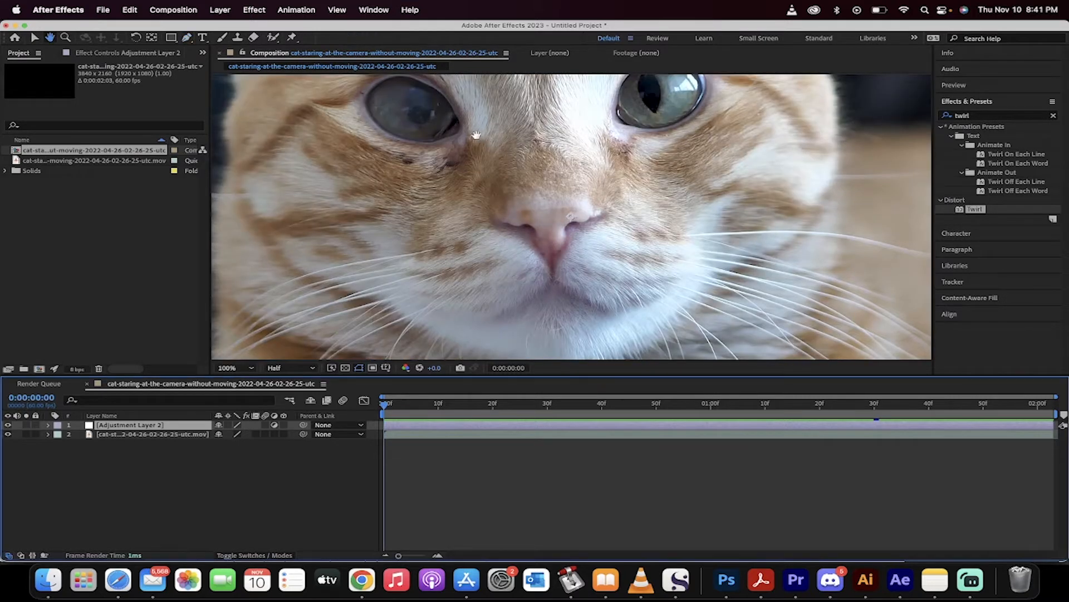
pyautogui.moveTo(468, 128); pyautogui.dragTo(482, 177)
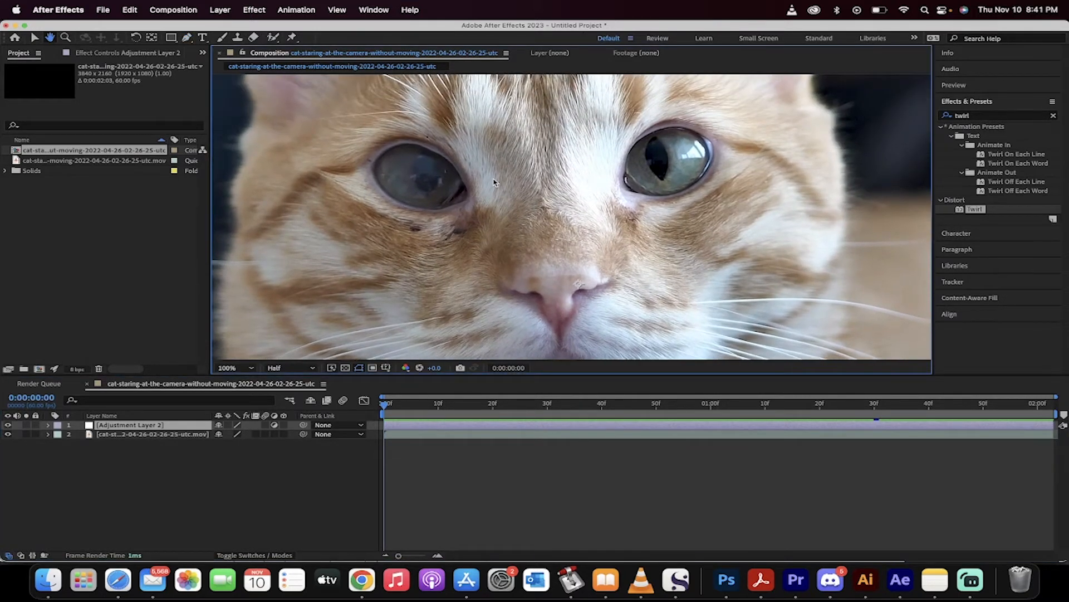
pyautogui.click(438, 153)
pyautogui.click(421, 146)
pyautogui.moveTo(422, 146); pyautogui.dragTo(462, 180)
pyautogui.click(385, 193)
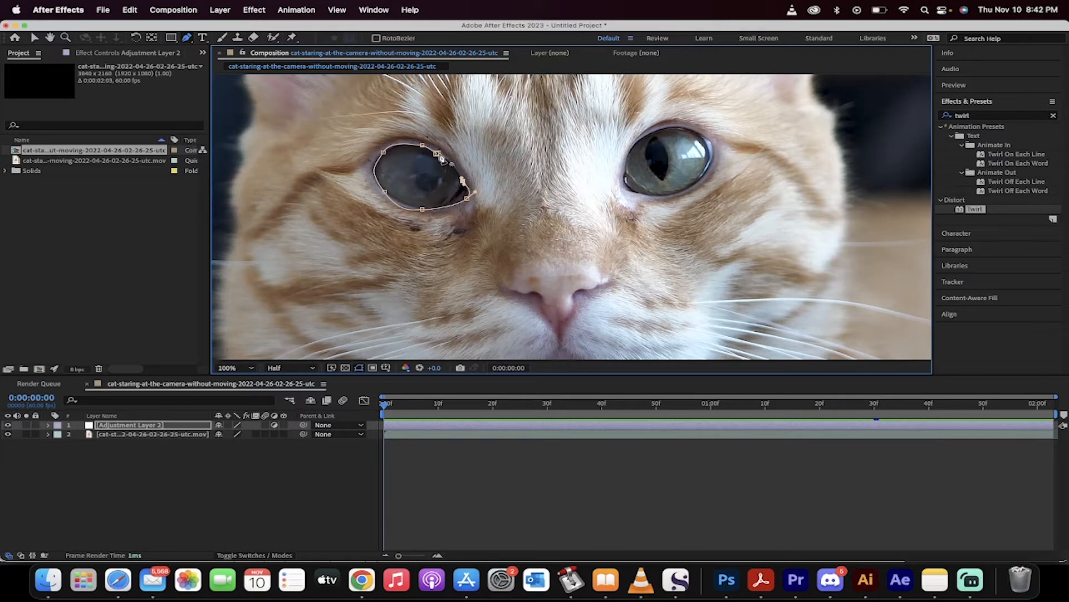
pyautogui.click(438, 154)
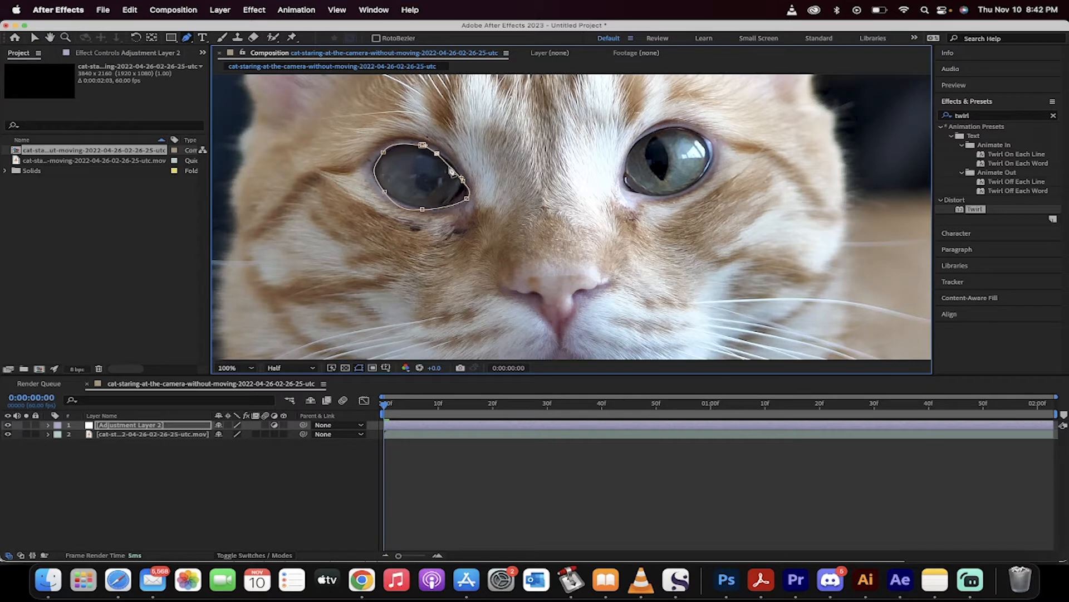
# Refine the mask's vertices so it fits the outline of the eye more closely.
pyautogui.click(451, 168)
pyautogui.click(376, 171)
pyautogui.click(383, 153)
pyautogui.moveTo(389, 137); pyautogui.dragTo(392, 140)
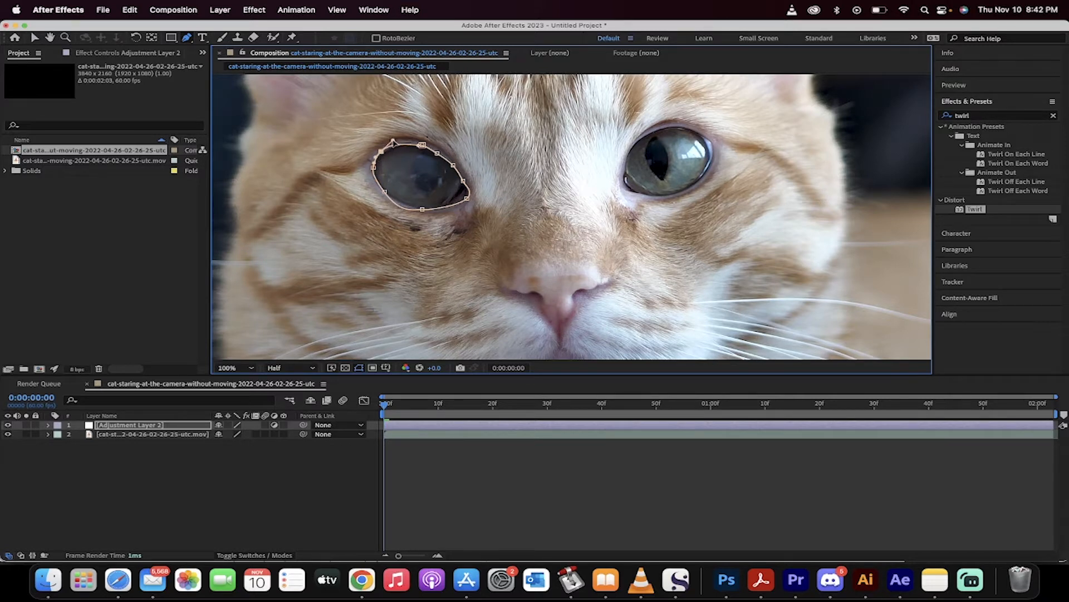
pyautogui.click(181, 470)
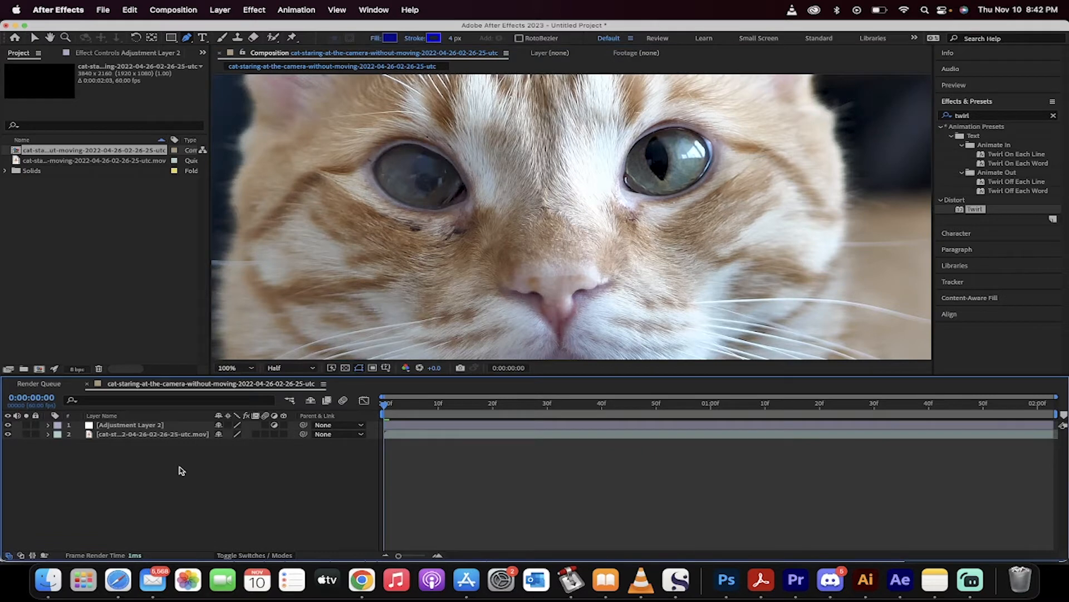
pyautogui.click(127, 426)
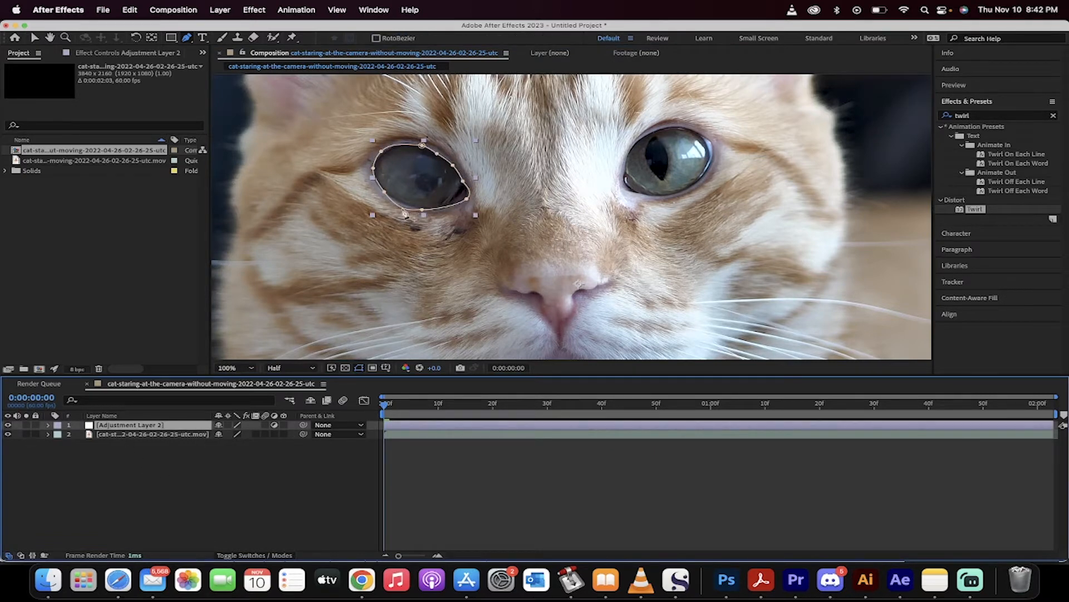
pyautogui.click(402, 210)
pyautogui.moveTo(403, 211); pyautogui.dragTo(403, 211)
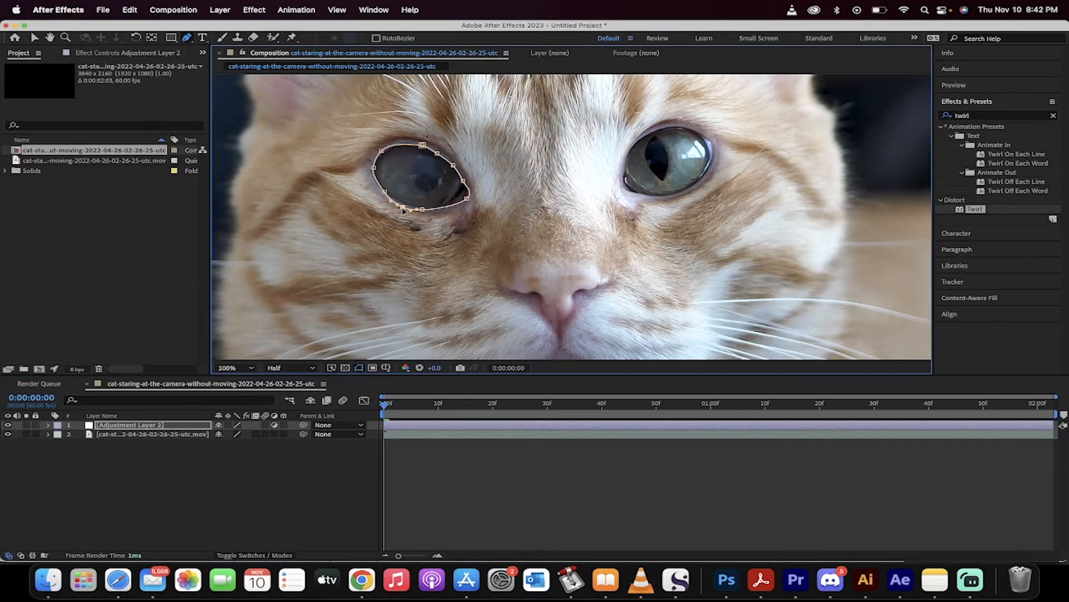
pyautogui.click(117, 501)
pyautogui.click(121, 430)
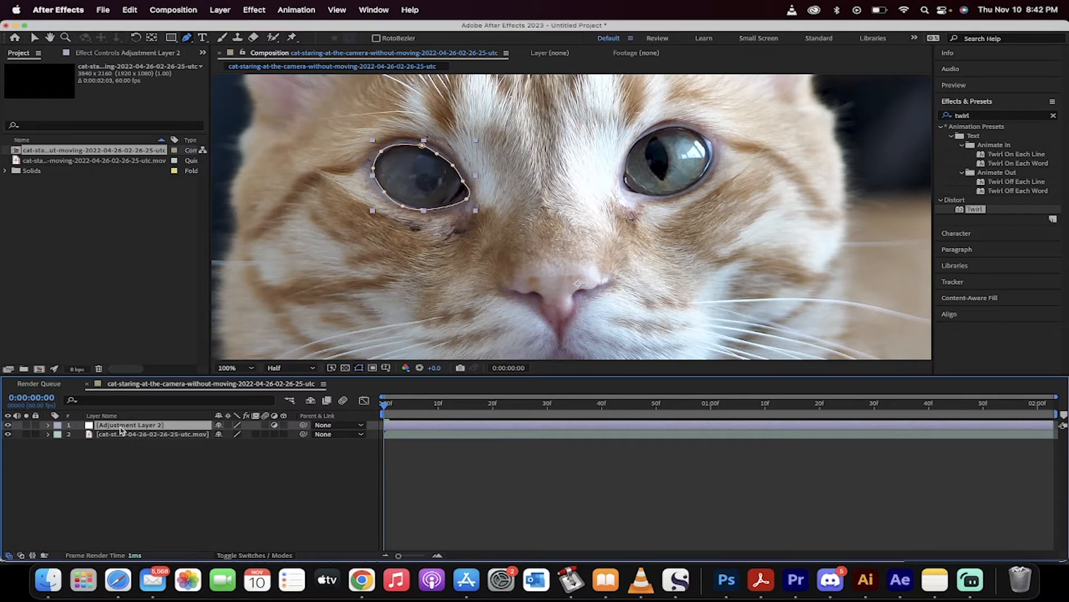
# Expand the adjustment layer's Masks group to show Mask 1's properties.
pyautogui.click(48, 425)
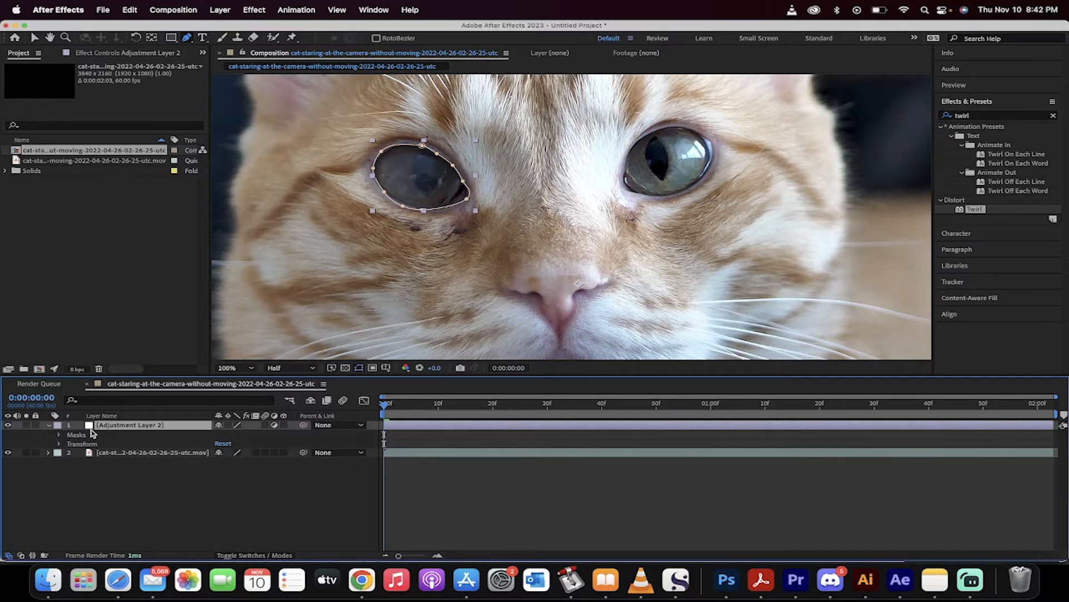
pyautogui.click(66, 435)
pyautogui.click(59, 435)
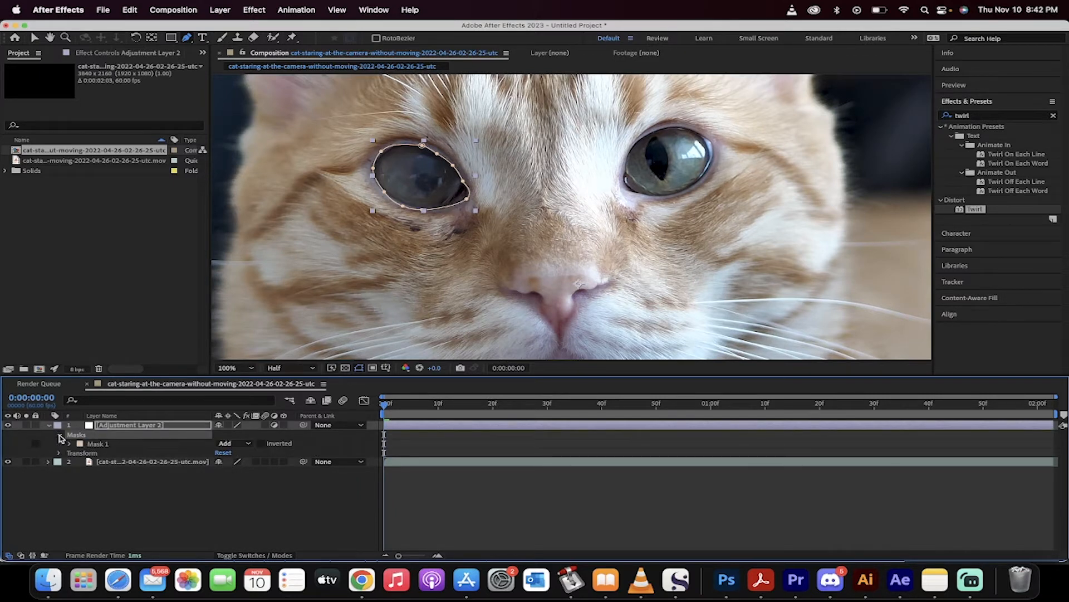
pyautogui.click(94, 444)
pyautogui.click(70, 443)
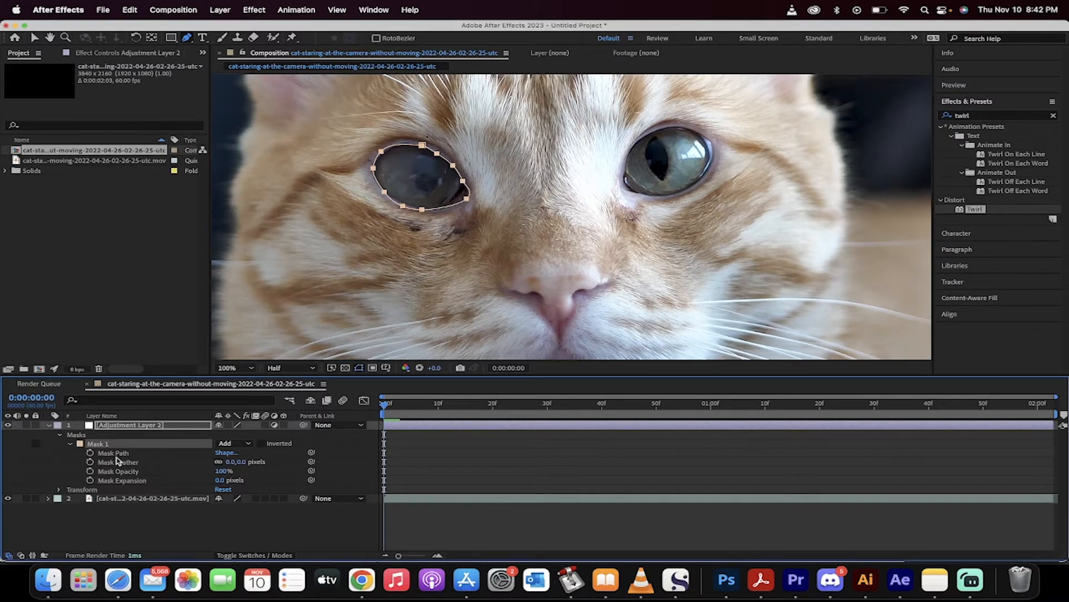
# Open the Tracker panel.
pyautogui.click(382, 5)
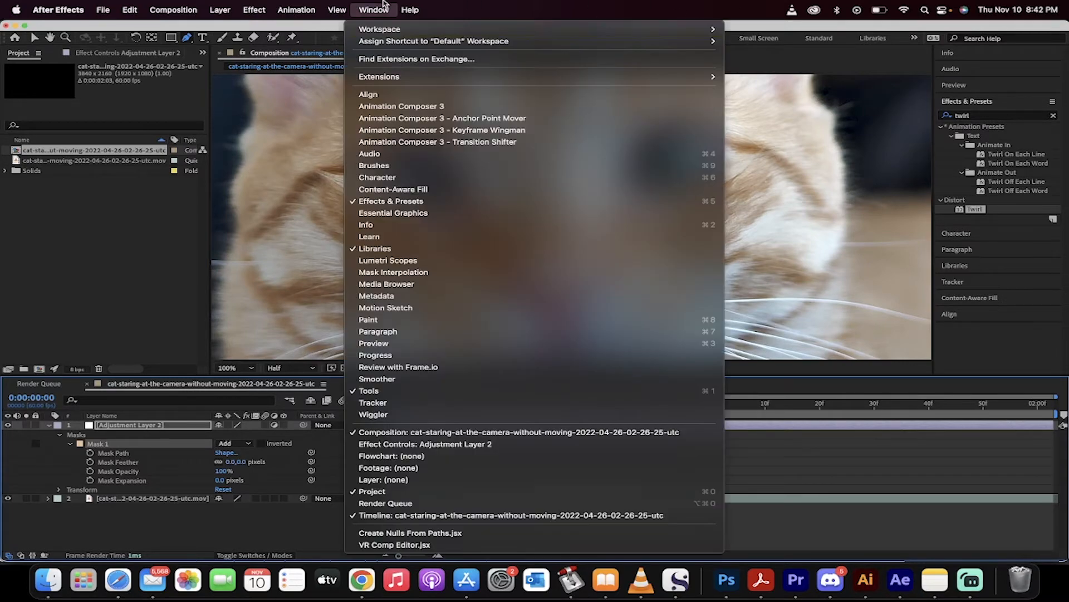
pyautogui.moveTo(385, 33)
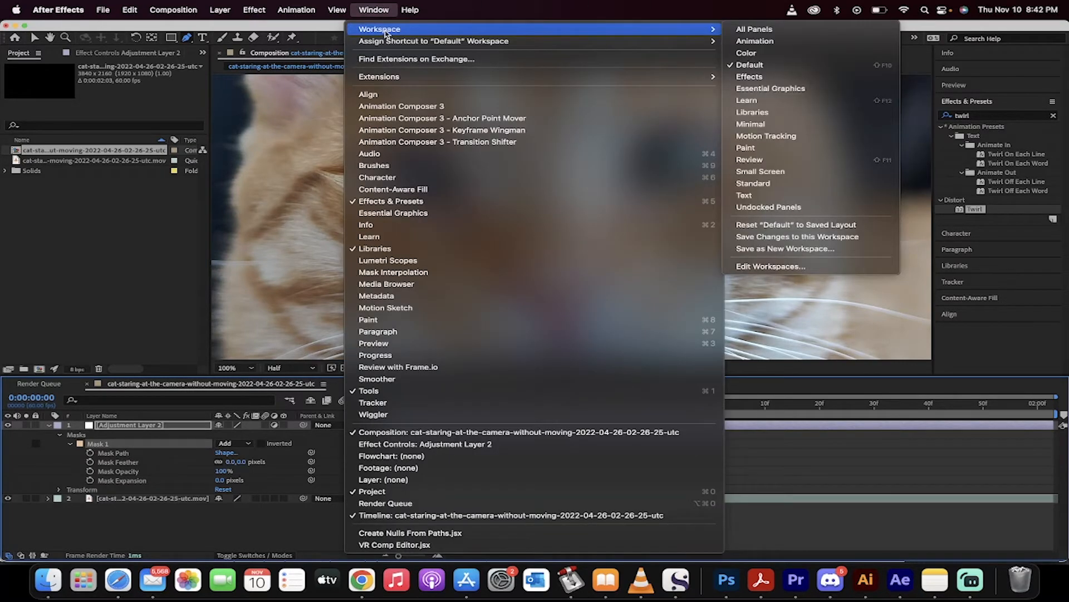
pyautogui.click(377, 4)
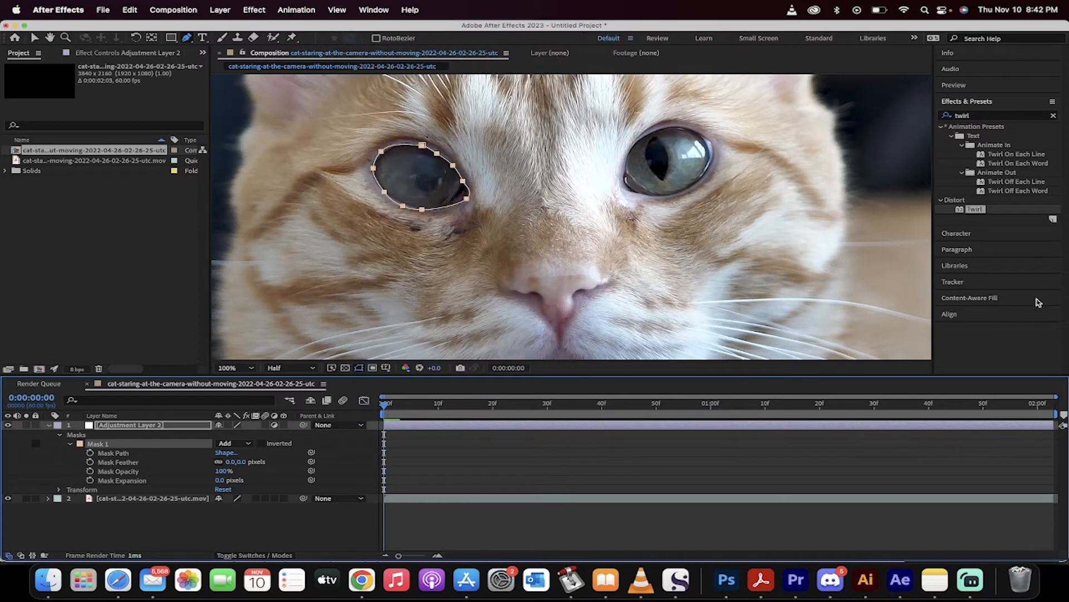
pyautogui.click(371, 4)
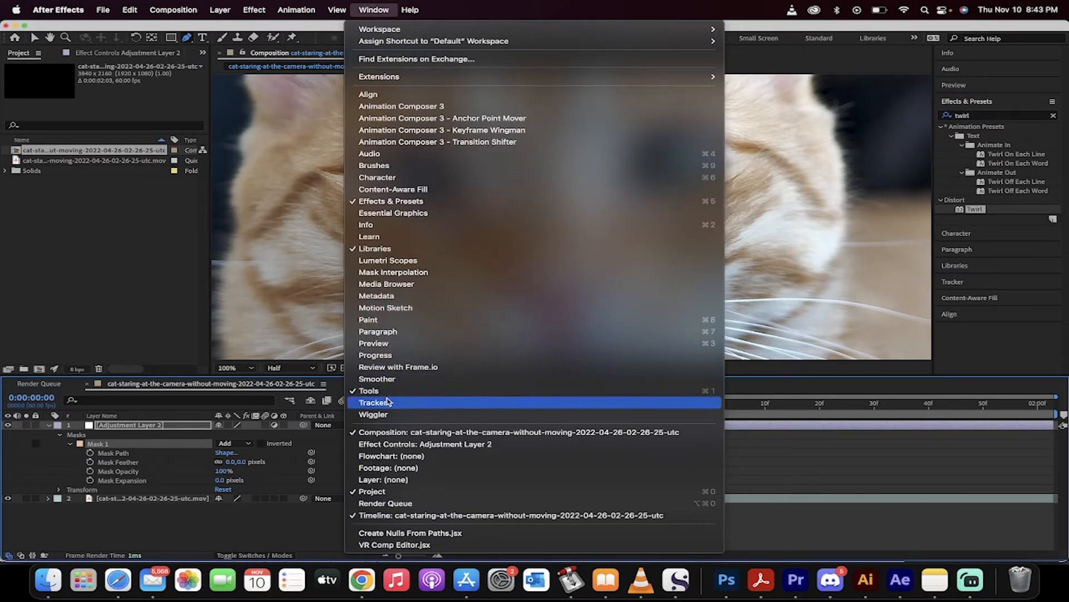
pyautogui.click(374, 5)
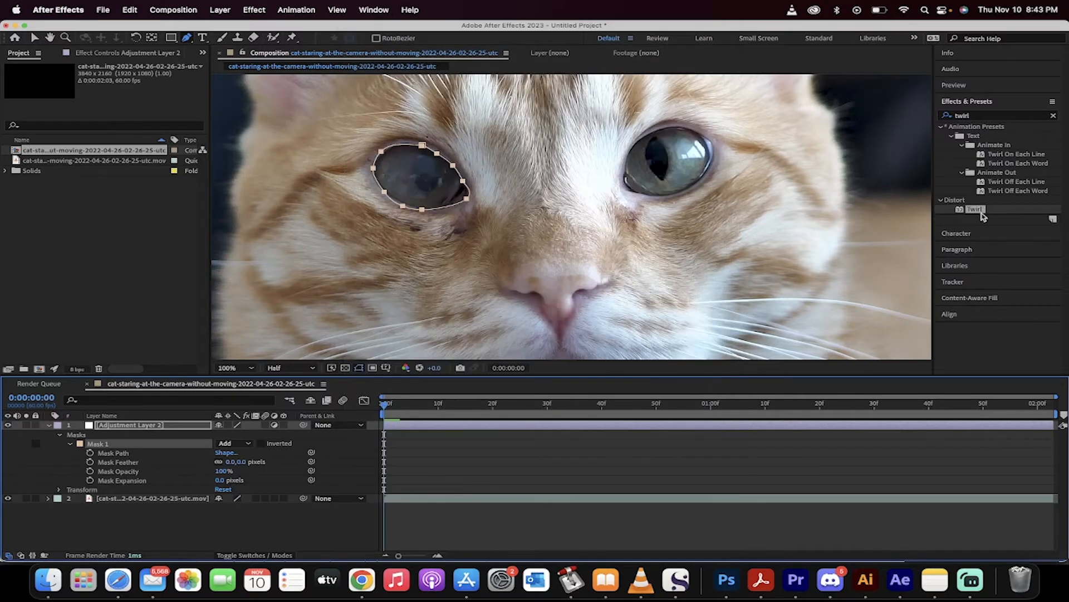
pyautogui.click(953, 282)
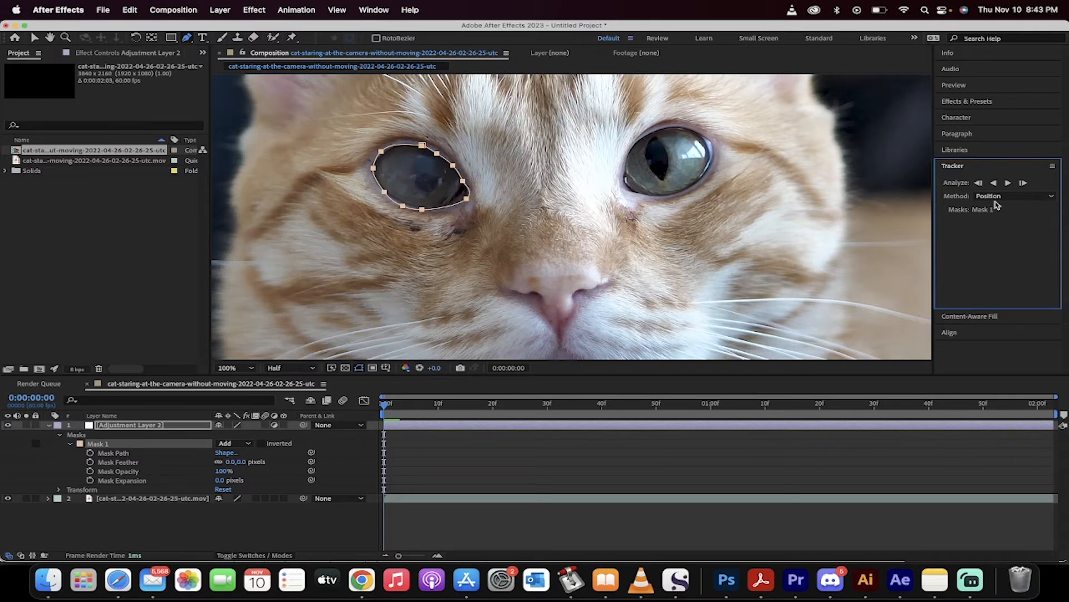
# Track Mask 1 forward a few single frames, then forward through the rest of the clip.
pyautogui.click(1024, 183)
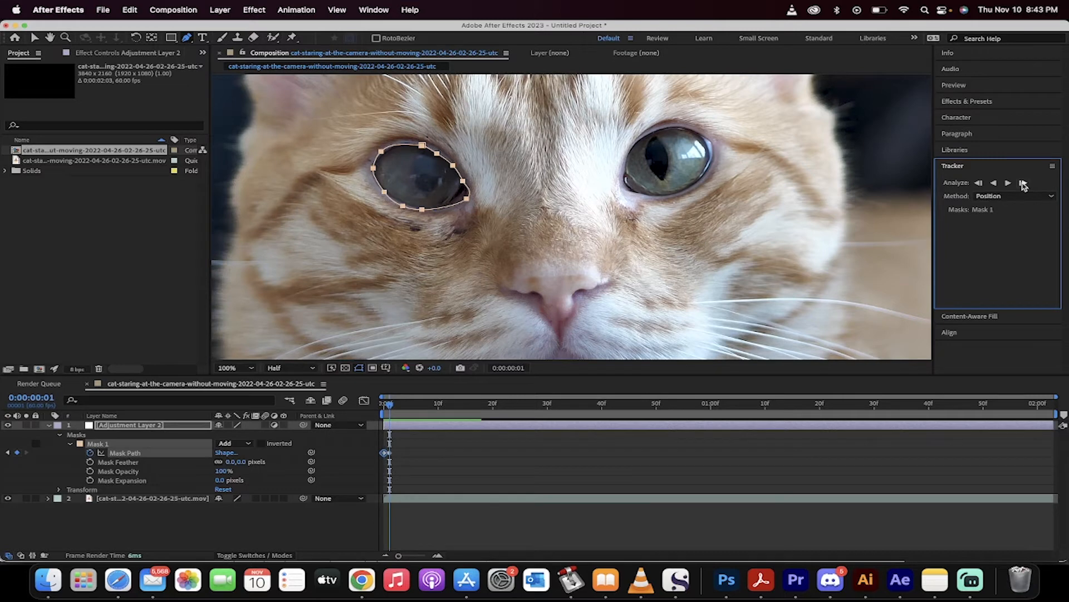
pyautogui.click(1024, 183)
pyautogui.click(1024, 183)
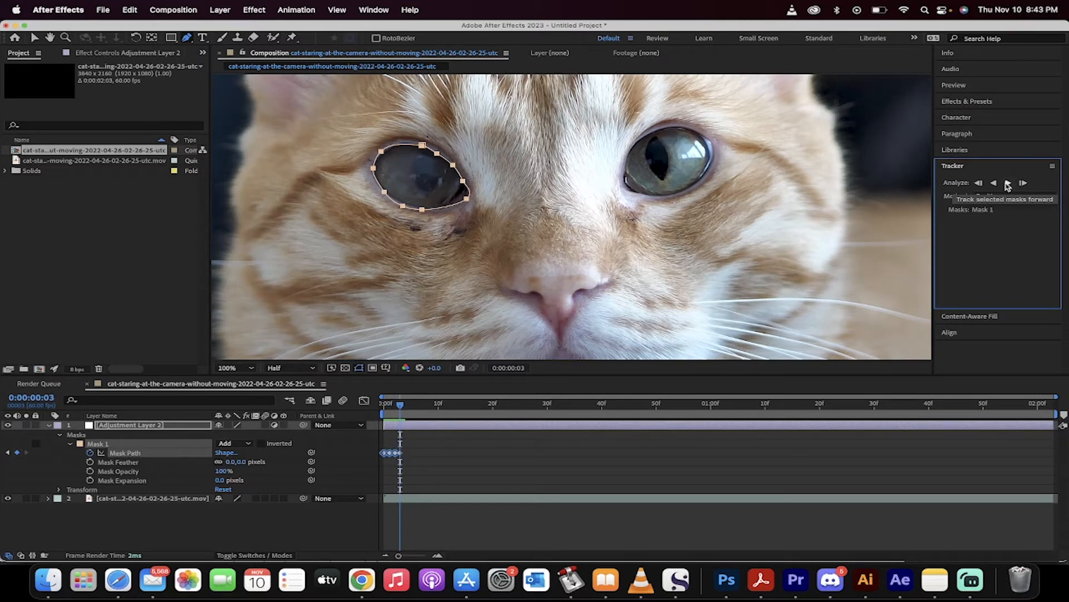
pyautogui.click(1008, 183)
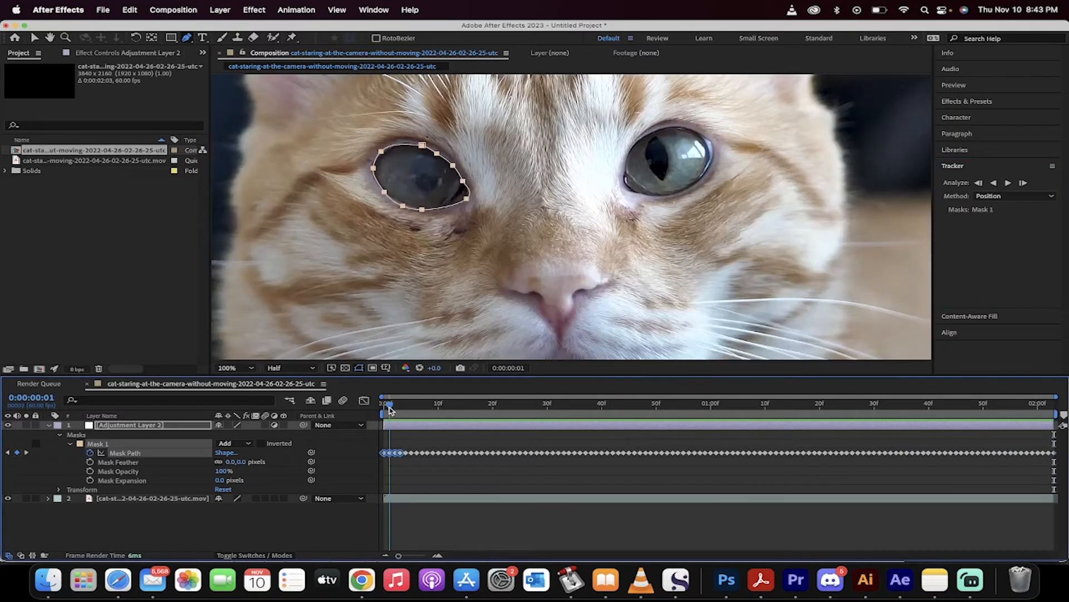
# Return the playhead to the first frame and reopen the Effects & Presets panel.
pyautogui.moveTo(407, 411); pyautogui.dragTo(158, 410)
pyautogui.click(126, 426)
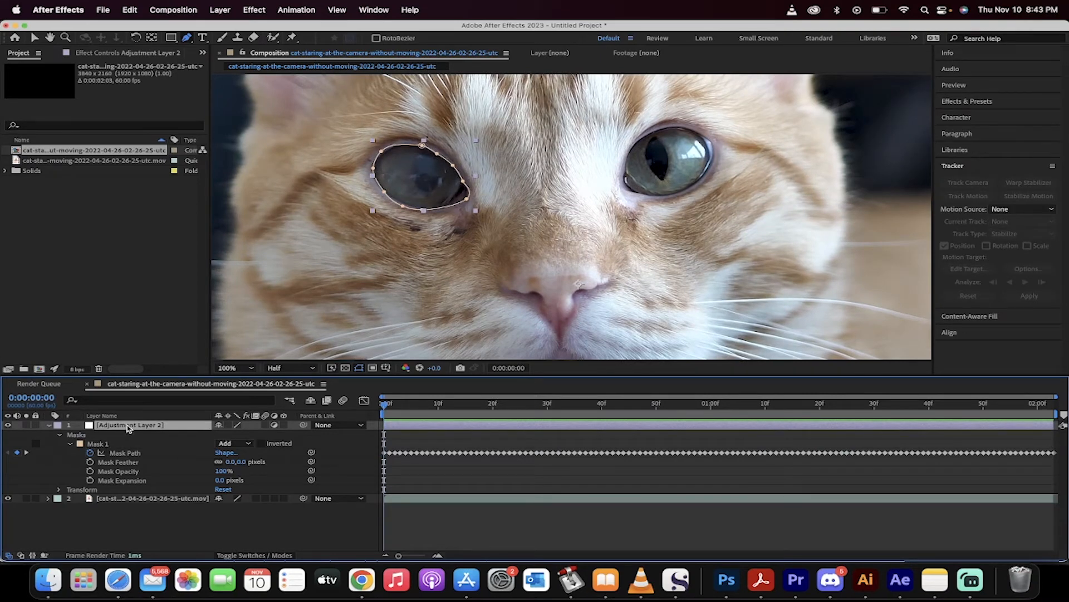
pyautogui.click(952, 166)
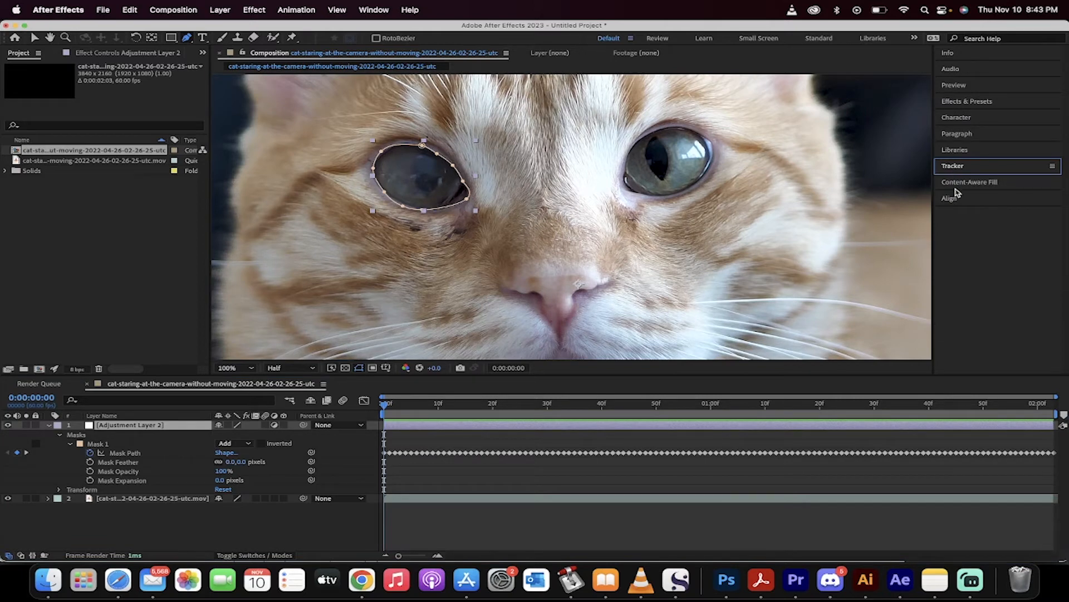
pyautogui.click(967, 102)
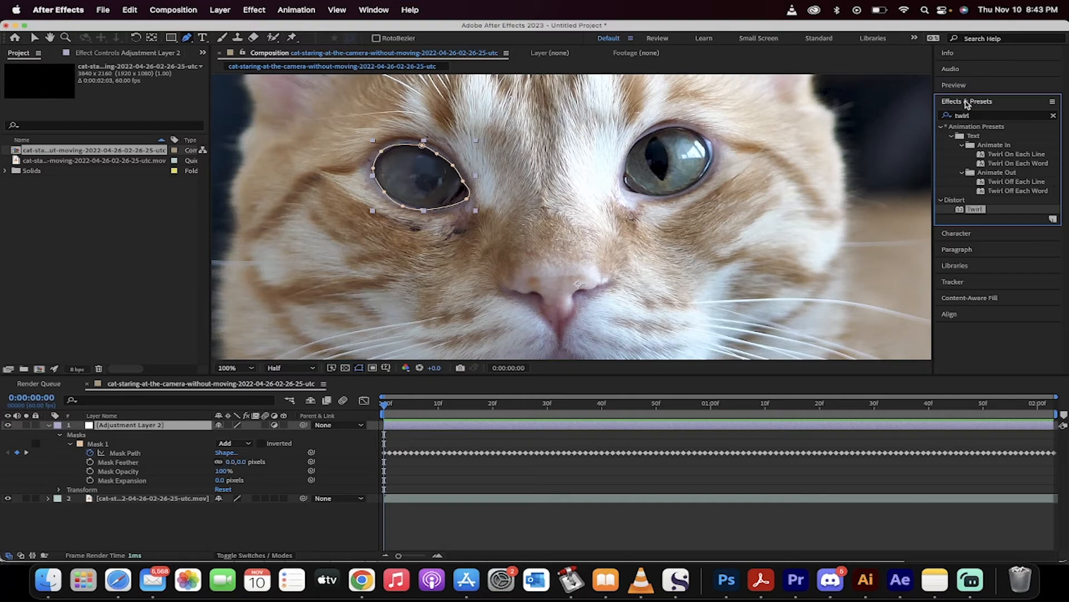
pyautogui.click(373, 9)
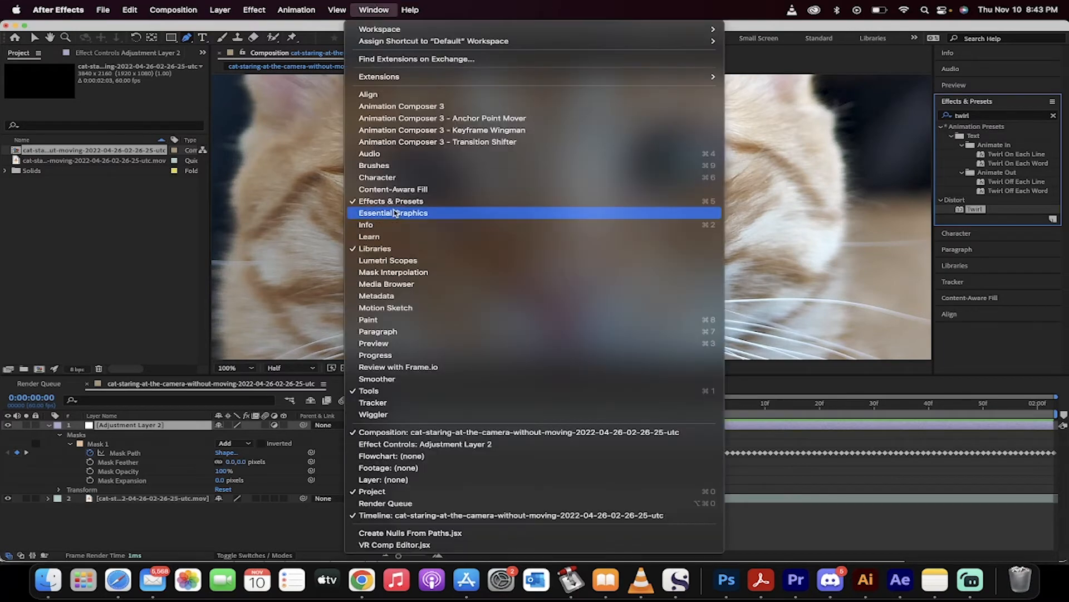
pyautogui.click(371, 5)
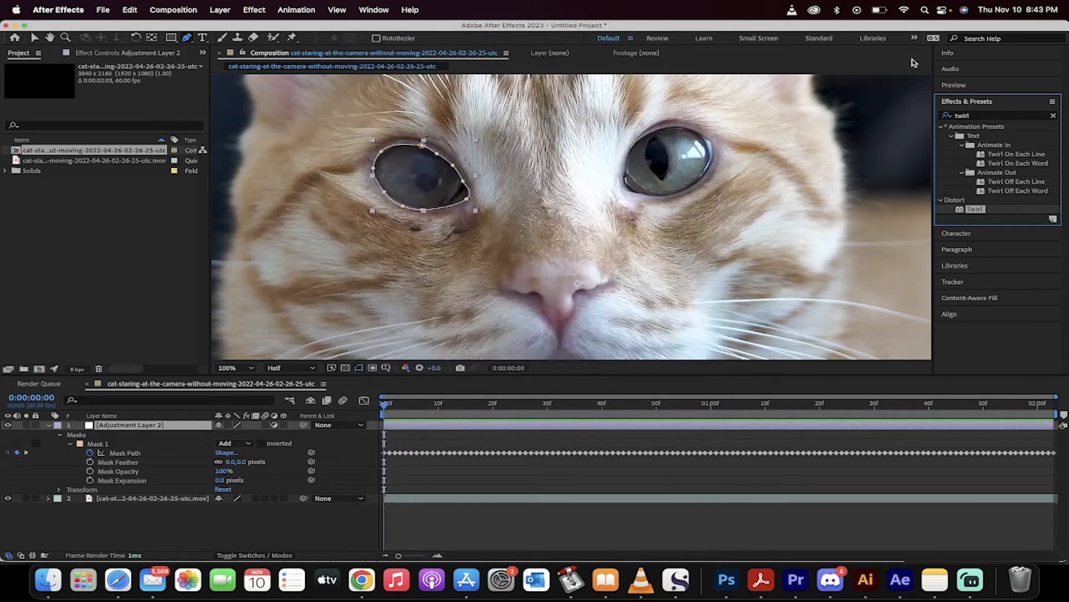
# Apply the Distort Twirl effect to the adjustment layer over the masked eye.
pyautogui.click(989, 115)
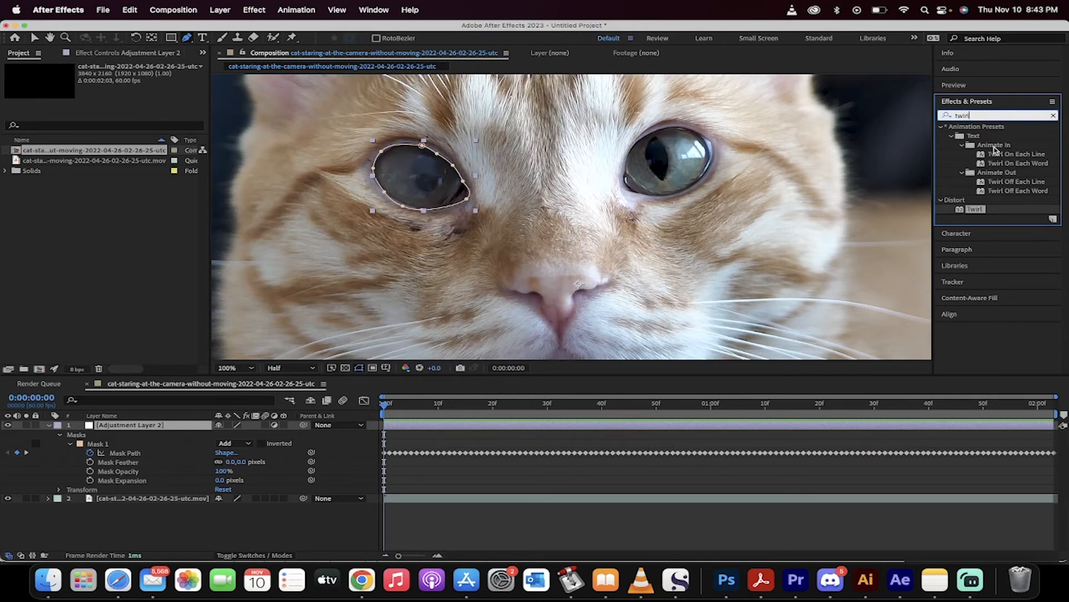
pyautogui.click(973, 209)
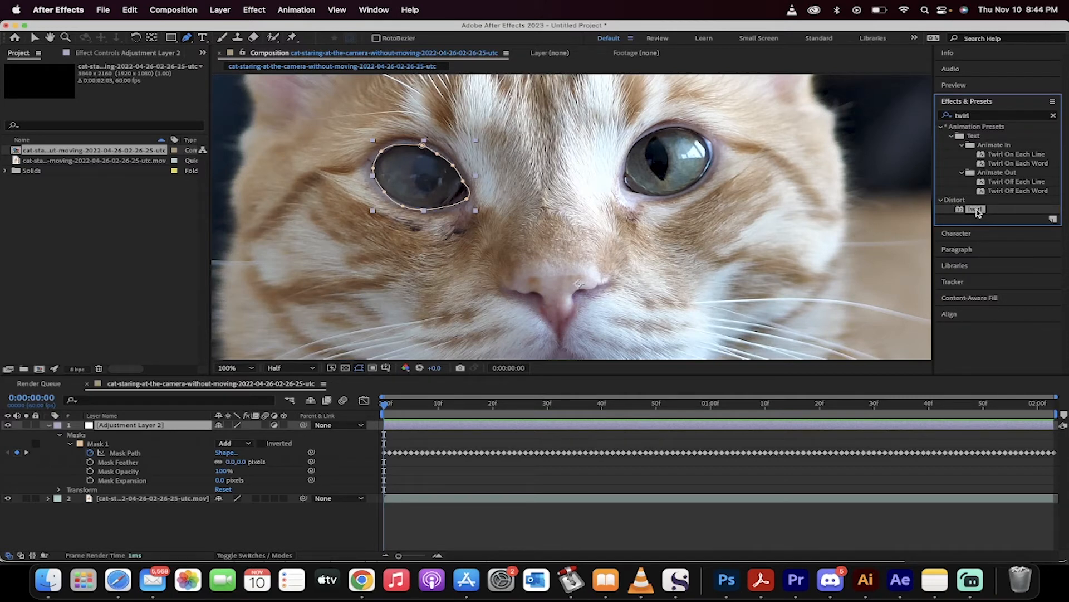
pyautogui.moveTo(977, 212); pyautogui.dragTo(418, 180)
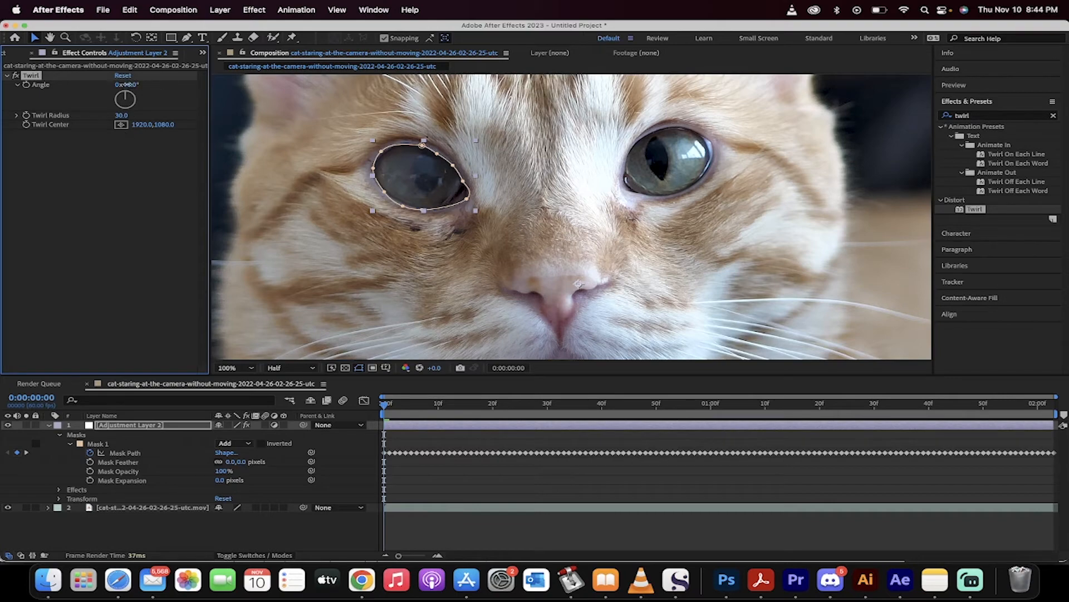
# Try adjusting the Twirl angle, then undo the change.
pyautogui.moveTo(127, 85); pyautogui.dragTo(265, 88)
pyautogui.press('super+z')
# Set the Twirl Center on the middle of the masked eye.
pyautogui.scroll(-2, 584, 225)
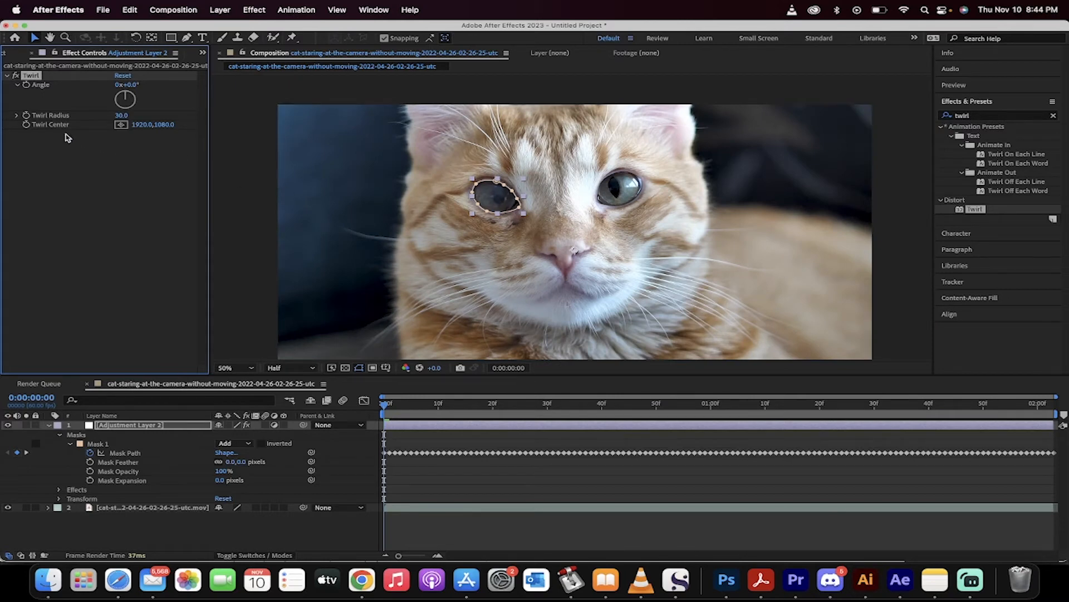
pyautogui.click(122, 125)
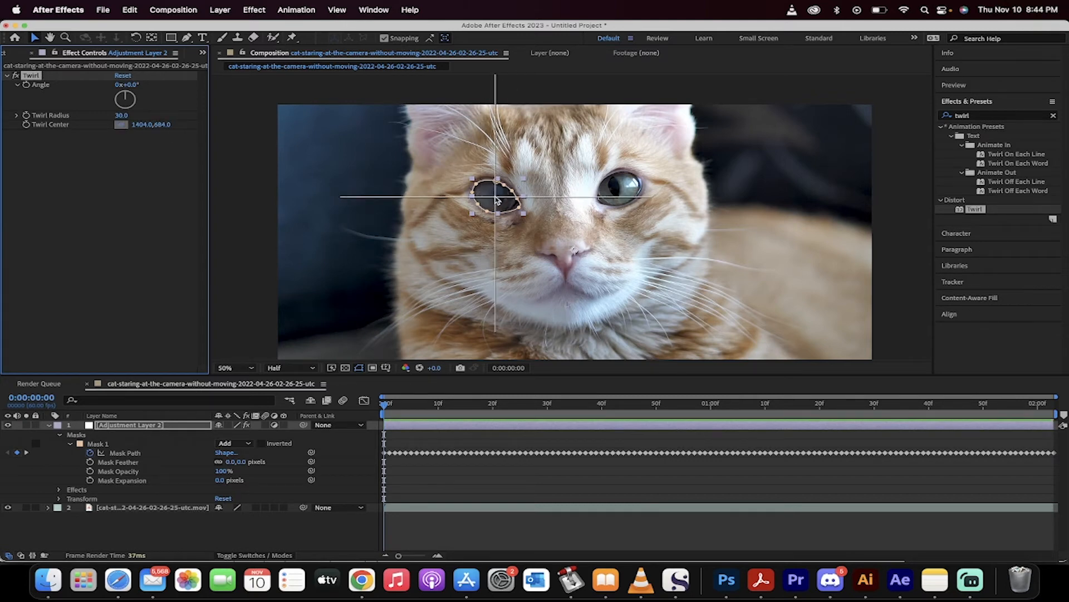
pyautogui.click(497, 200)
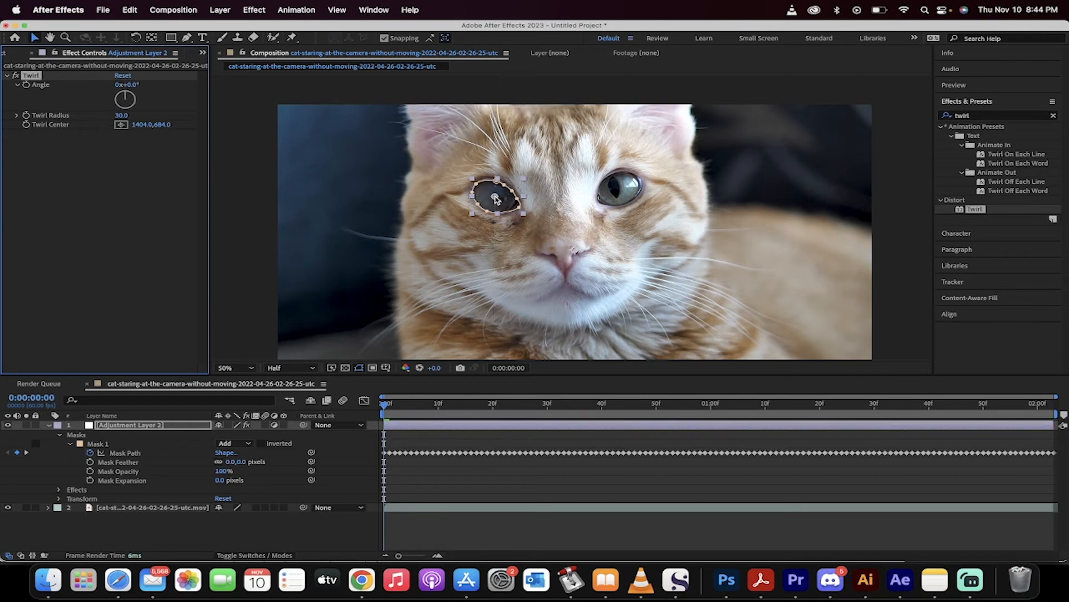
pyautogui.press('.')
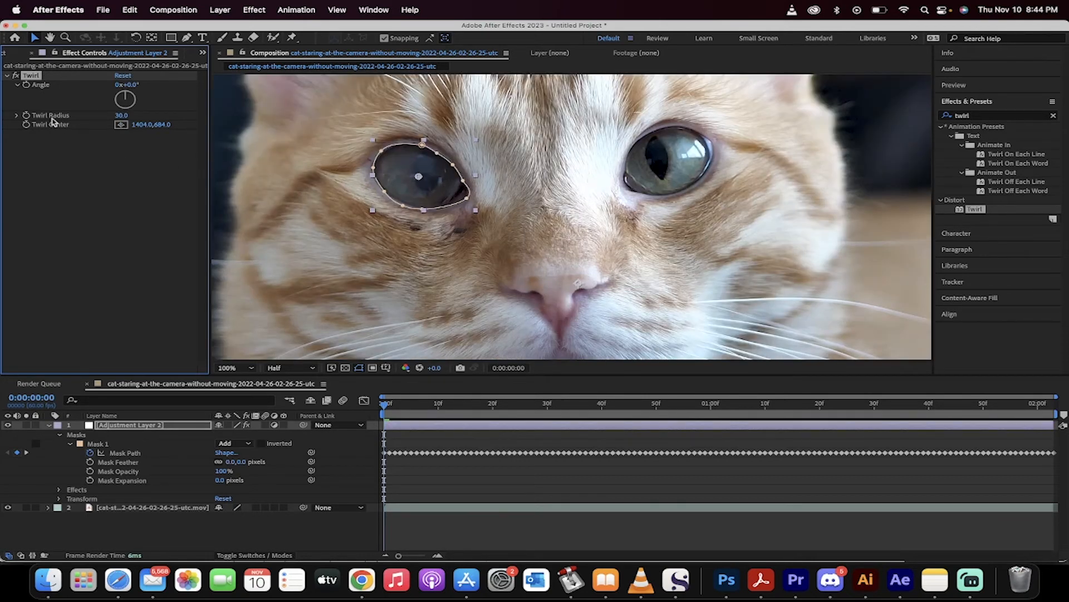
pyautogui.moveTo(122, 116); pyautogui.dragTo(207, 87)
pyautogui.press('super+z')
pyautogui.moveTo(130, 85); pyautogui.dragTo(676, 235)
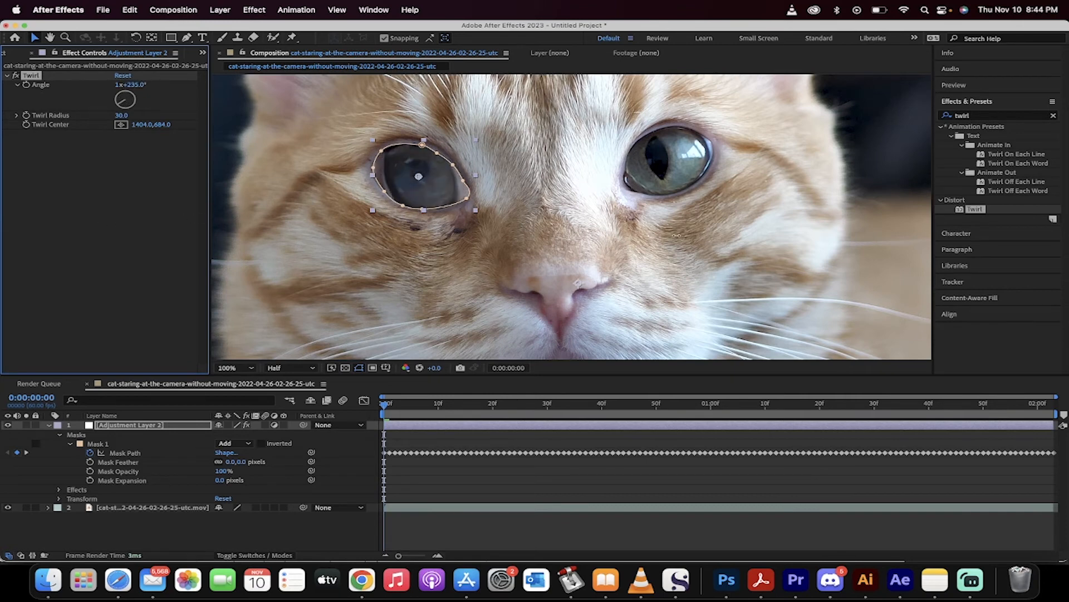
pyautogui.press('super+z')
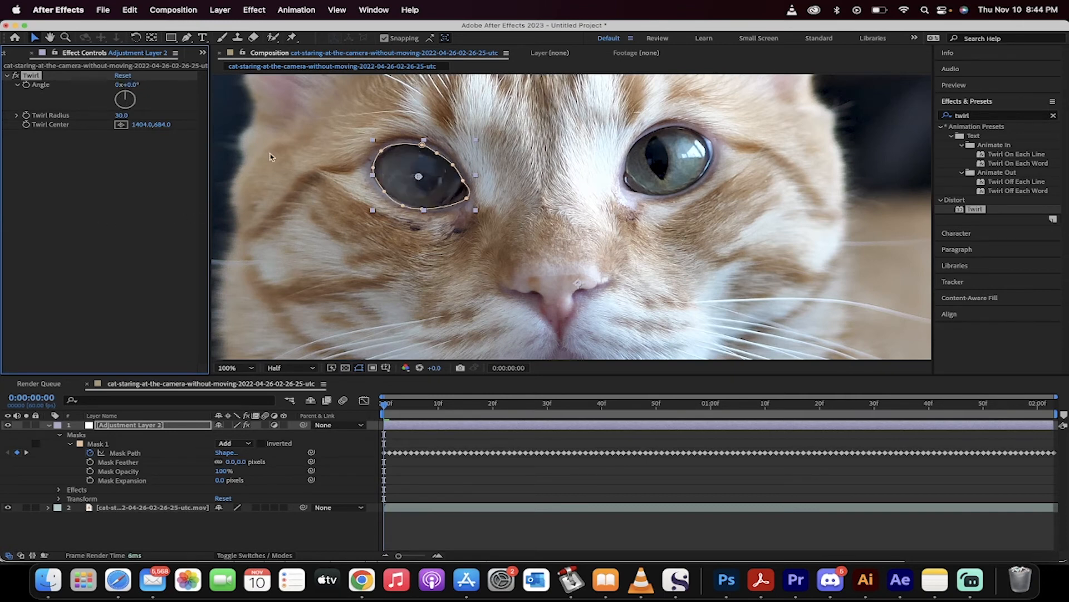
# Set the Twirl Radius to 6.0 and the Twirl Angle to 1x+225.0°.
pyautogui.click(121, 115)
pyautogui.moveTo(131, 84); pyautogui.dragTo(606, 180)
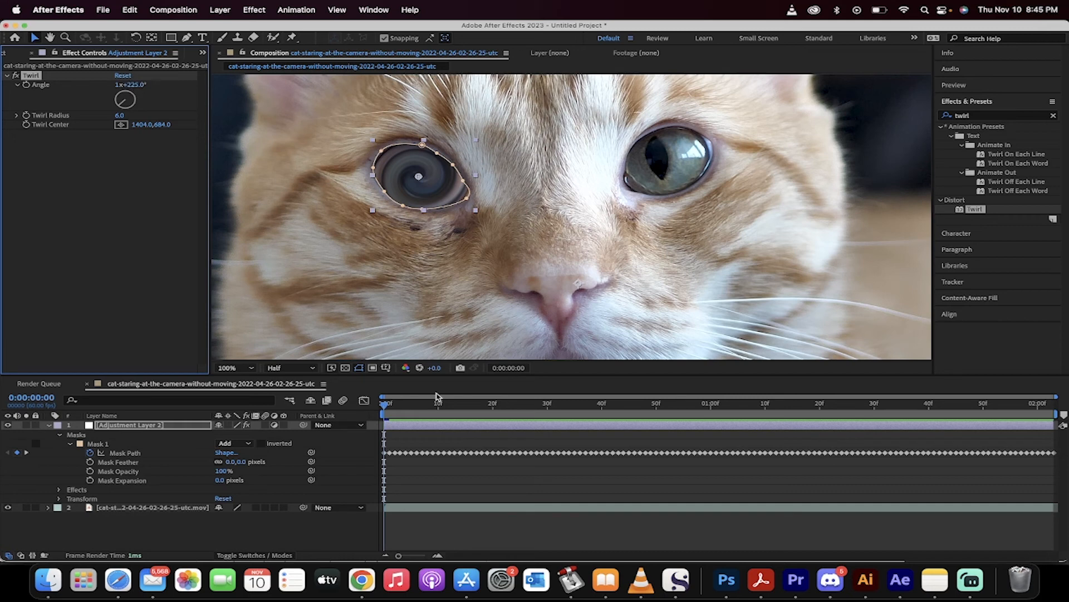
# Keyframe the Twirl Angle at the first frame and set it to 3x+315.0° at the clip's last frame.
pyautogui.click(27, 86)
pyautogui.moveTo(385, 408); pyautogui.dragTo(1049, 406)
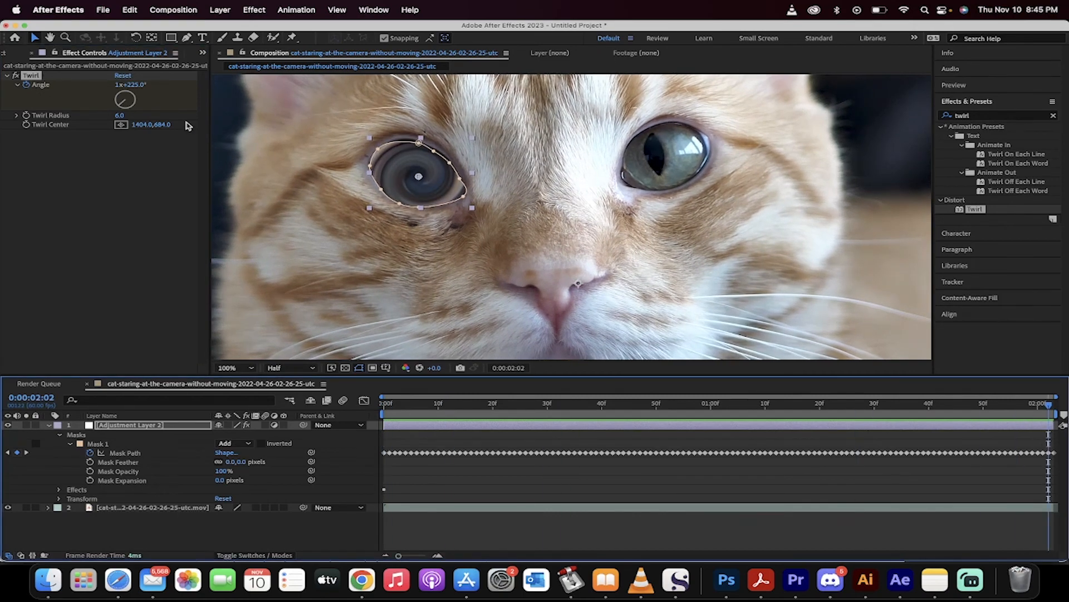
pyautogui.moveTo(134, 84); pyautogui.dragTo(641, 89)
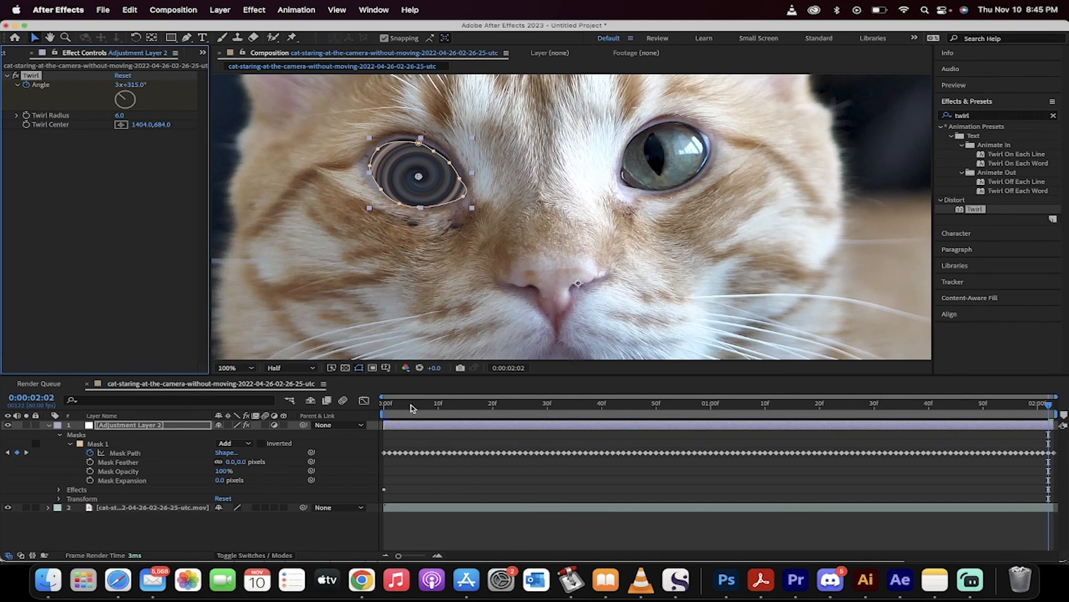
# Return to the first frame and play back the twirling-eye animation to preview it.
pyautogui.moveTo(421, 405); pyautogui.dragTo(325, 405)
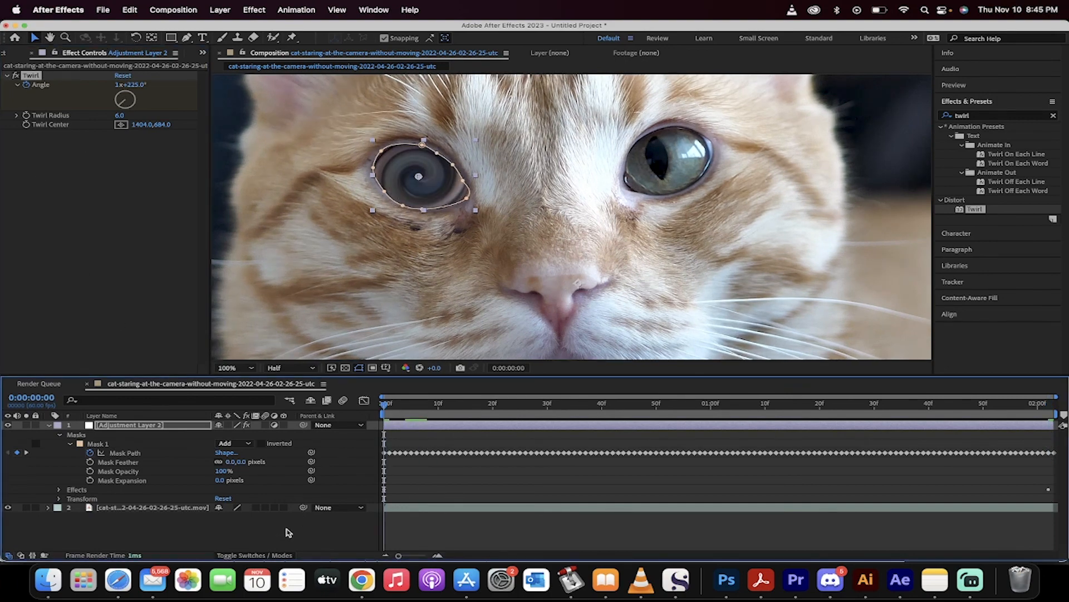
pyautogui.press('space')
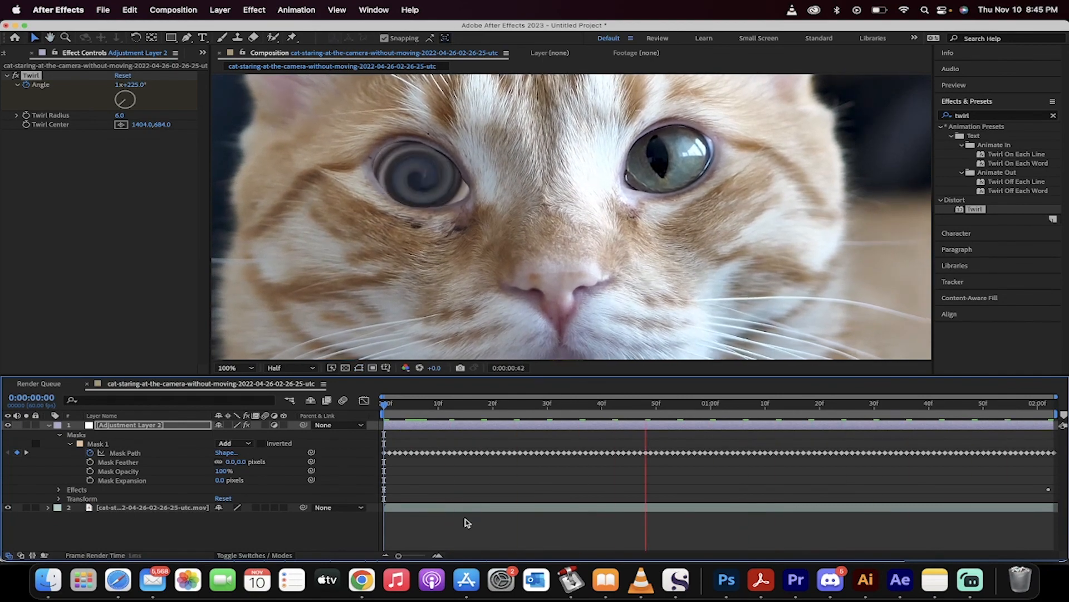
pyautogui.press('space')
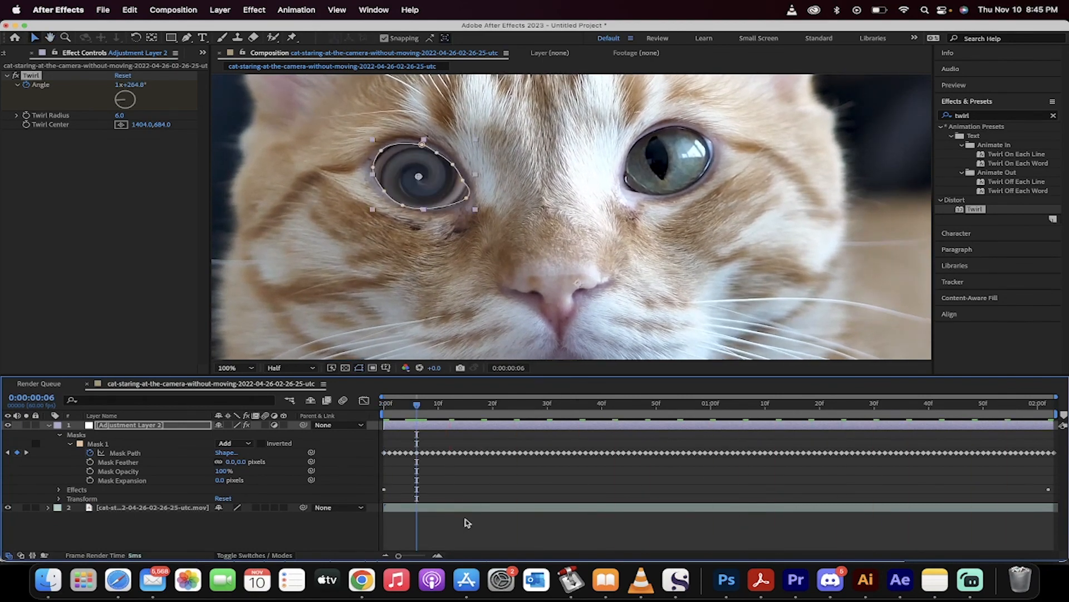